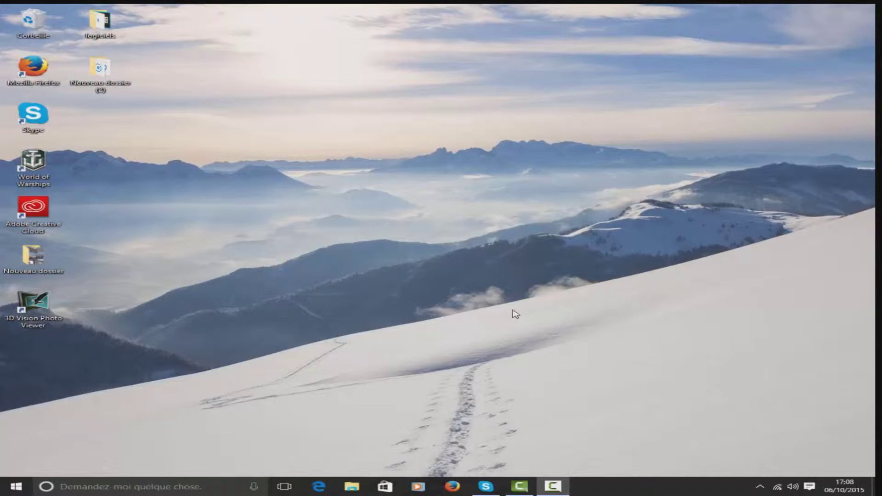
Launch Firefox and run a Google search from an 'ad' suggestion.
left_click(459, 488)
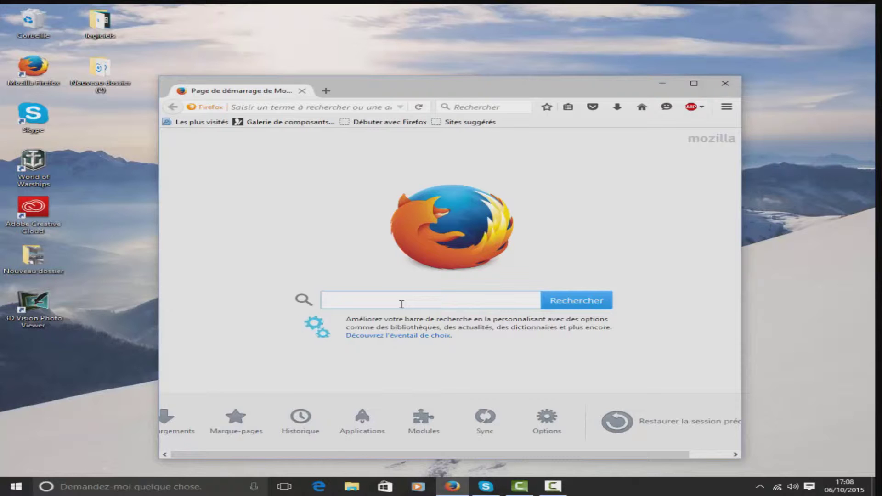
type("ad")
key("Down")
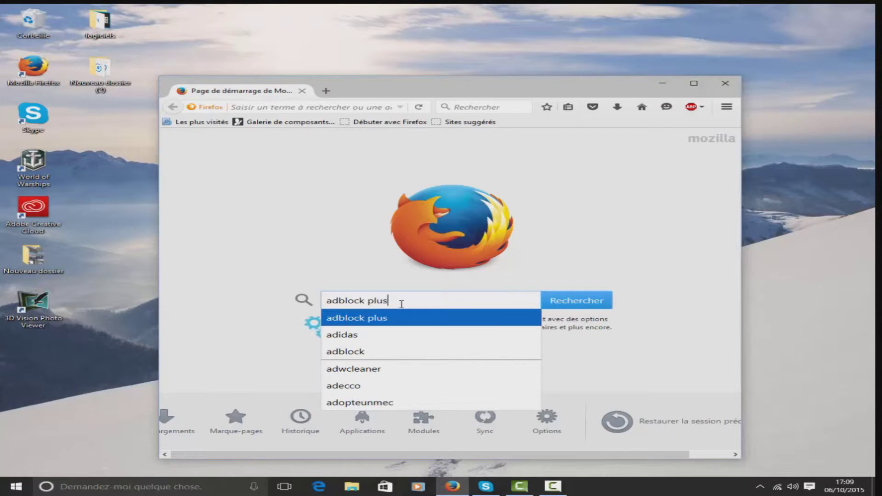
left_click(596, 303)
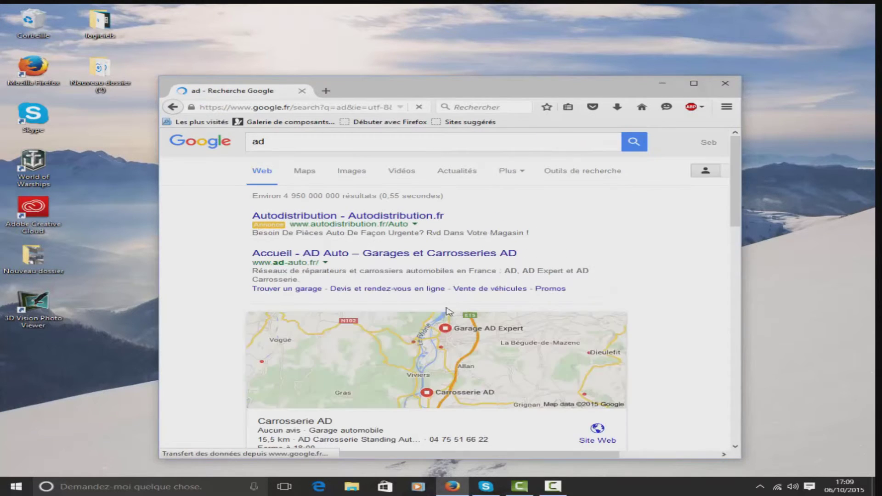
Correct the Google query to 'adblock plus' and open the Adblock Plus for Firefox result.
left_click(330, 143)
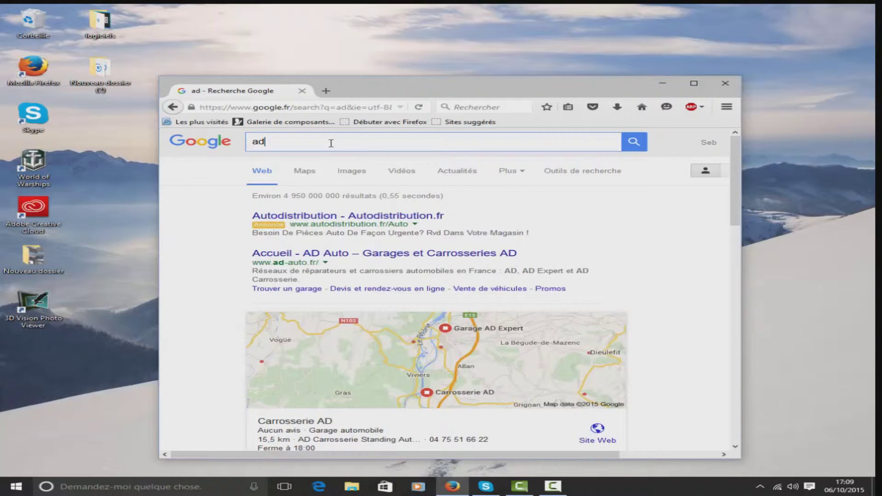
key("BackSpace")
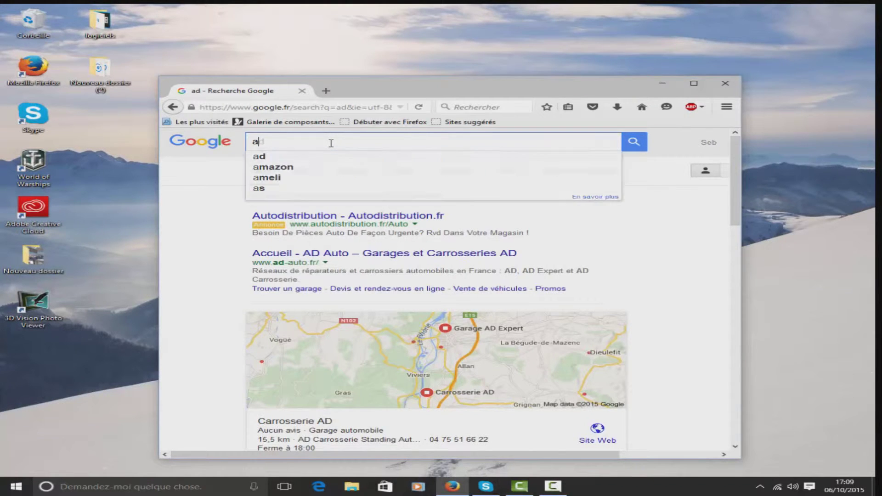
type("b")
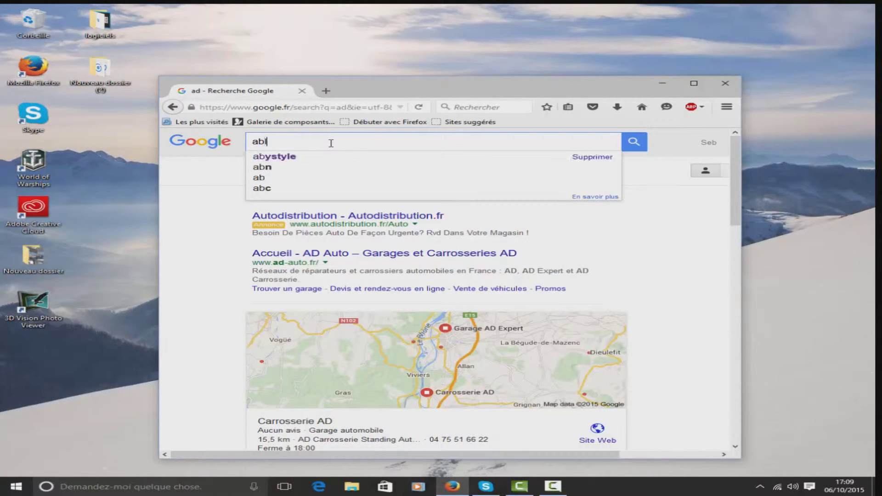
type("lo")
key("Down")
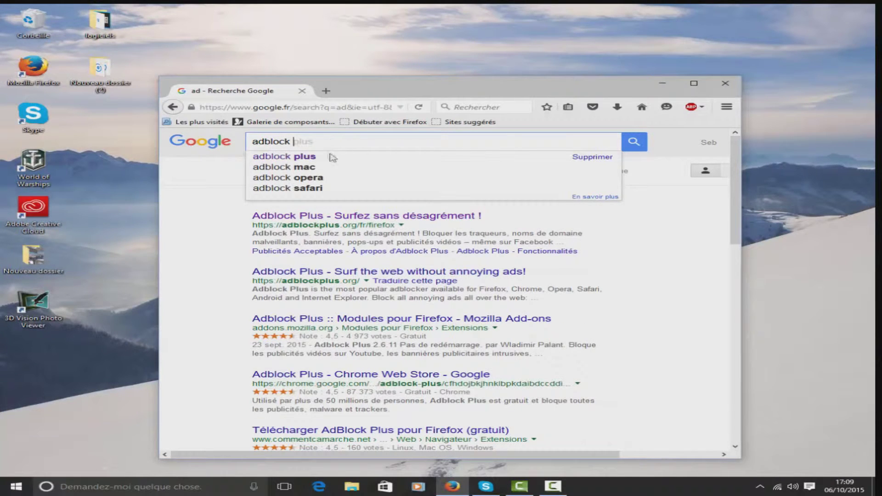
left_click(329, 161)
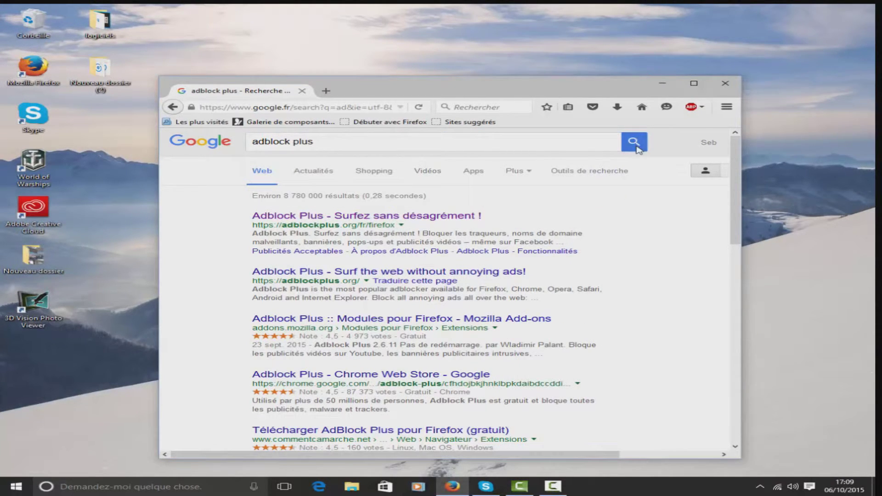
left_click(443, 217)
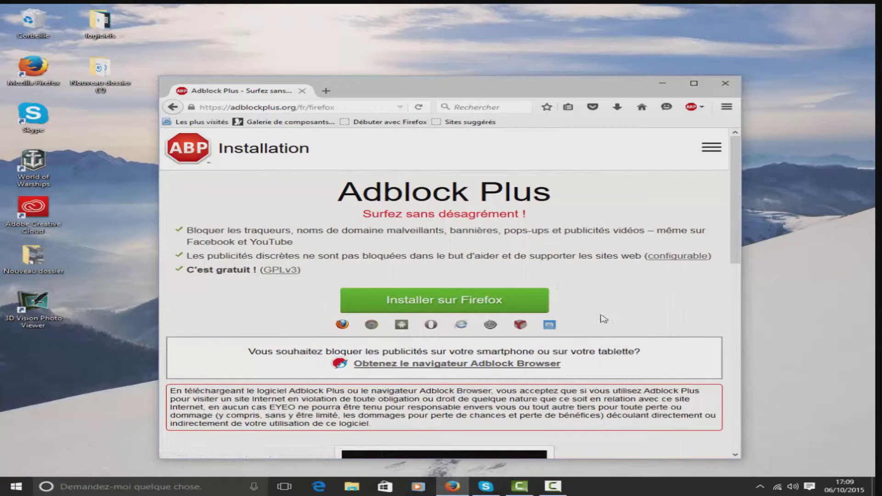
Request the Adblock Plus add-on with the green 'Installer sur Firefox' button.
left_click(448, 301)
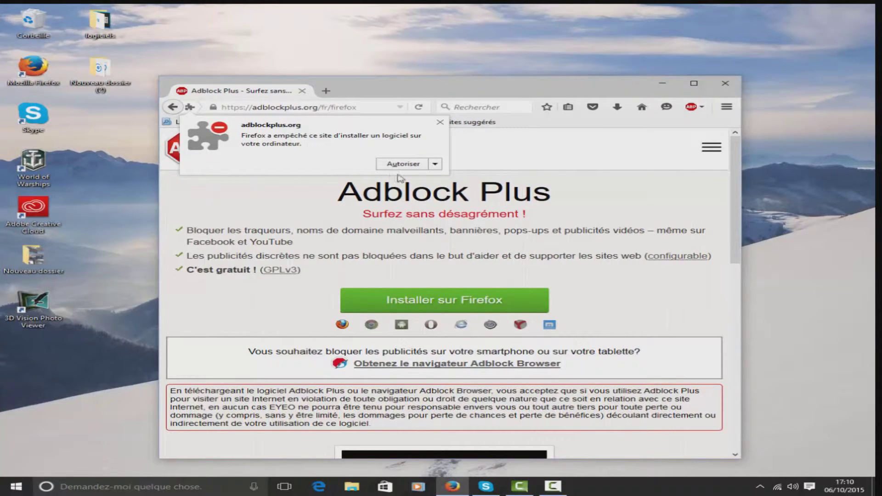
Allow adblockplus.org to install, then confirm installing the Adblock Plus add-on.
left_click(413, 165)
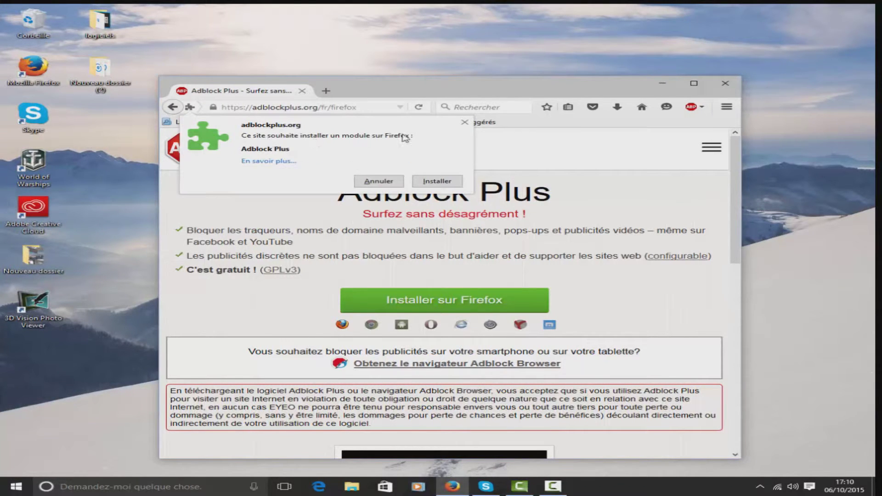
left_click(439, 182)
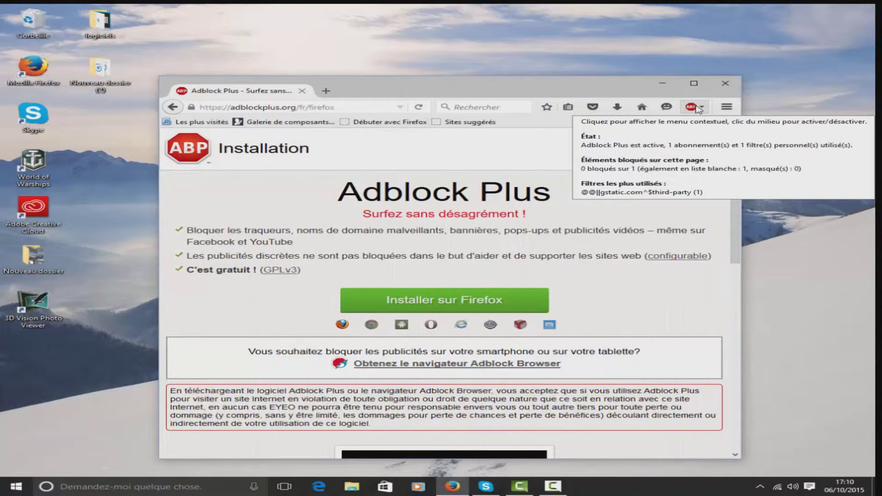
Review the Adblock Plus toolbar menu, then shift the Firefox window slightly left.
left_click(697, 109)
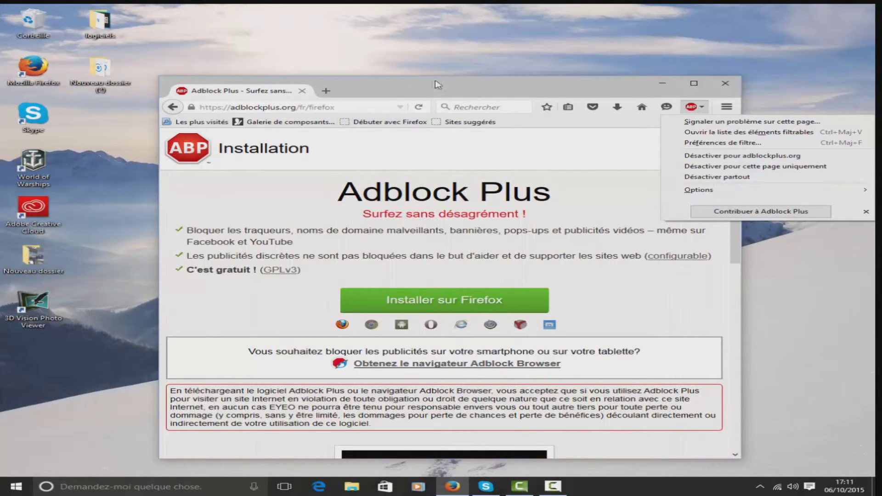
left_click_drag(449, 87, 419, 92)
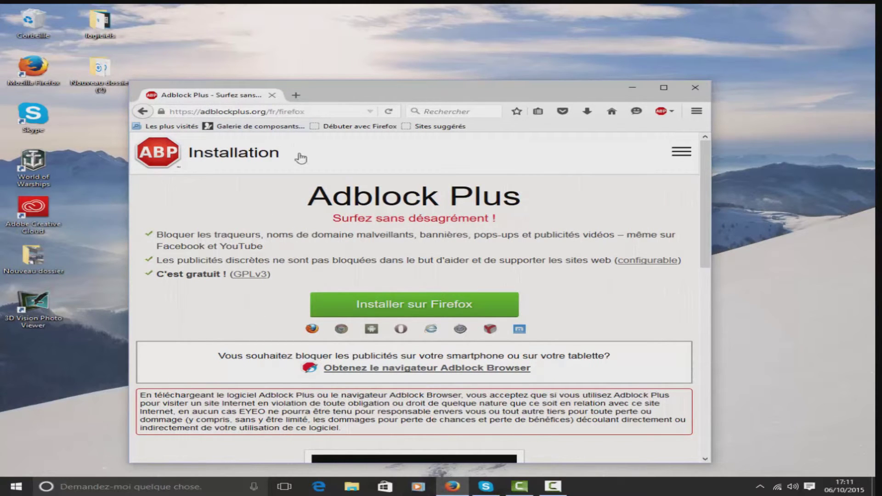
In a new tab, search 'tester adblock' and open Simple Adblock's 'Testing your adblocker' page.
left_click(296, 94)
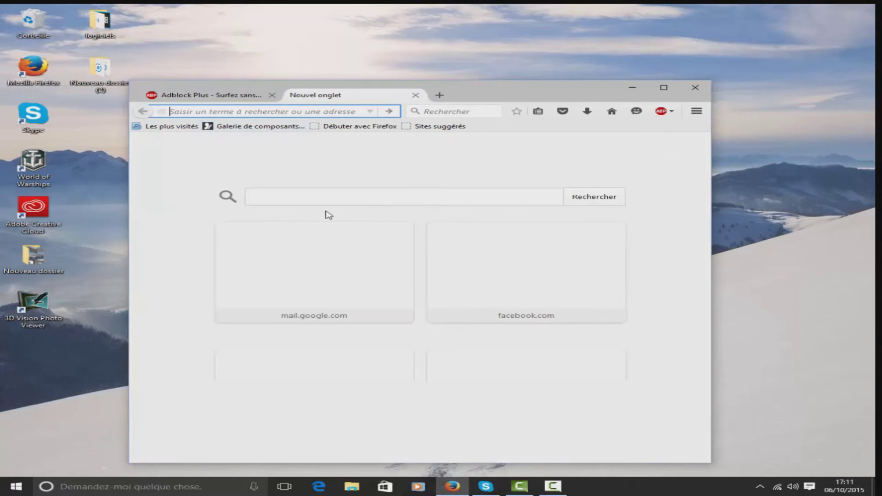
left_click(309, 166)
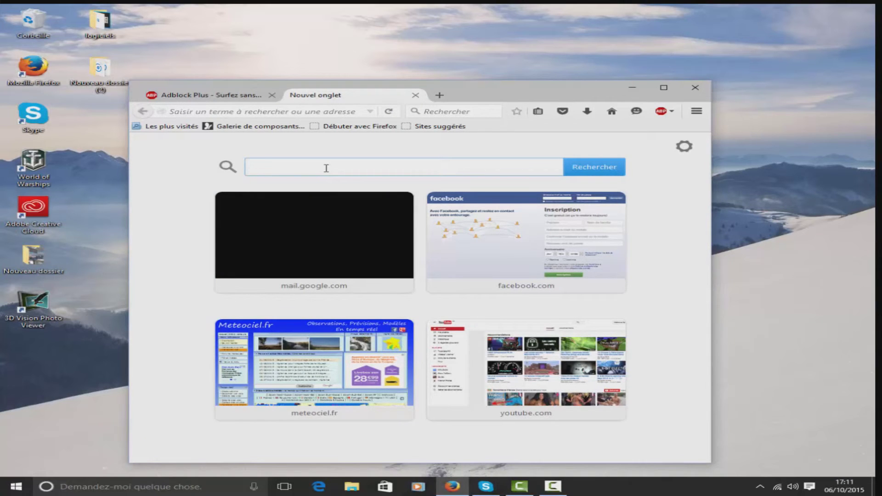
type("tester ad")
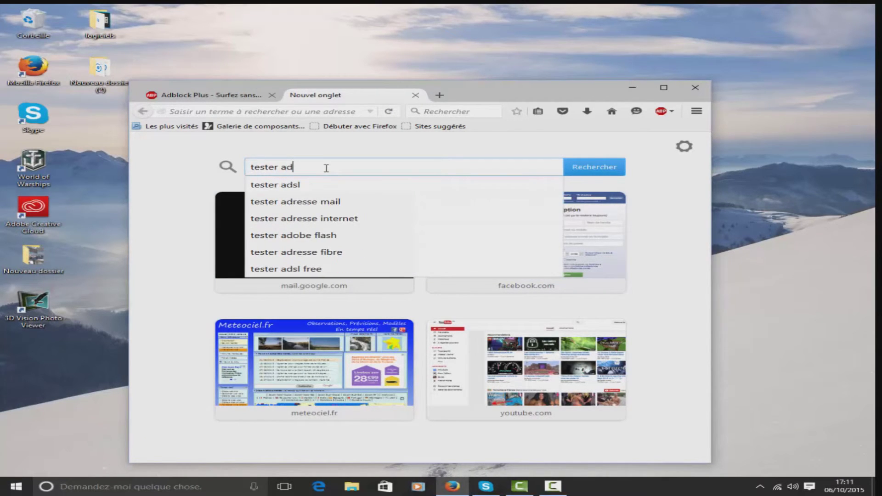
type("blo")
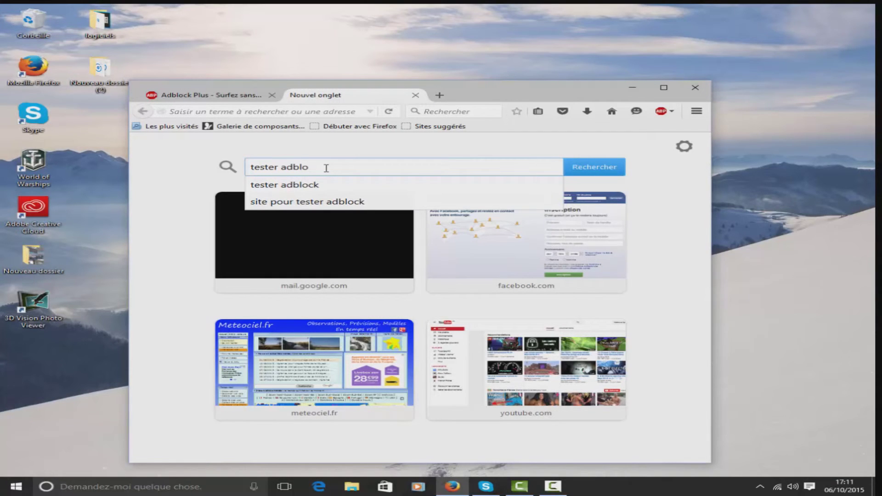
type("ck")
key("Return")
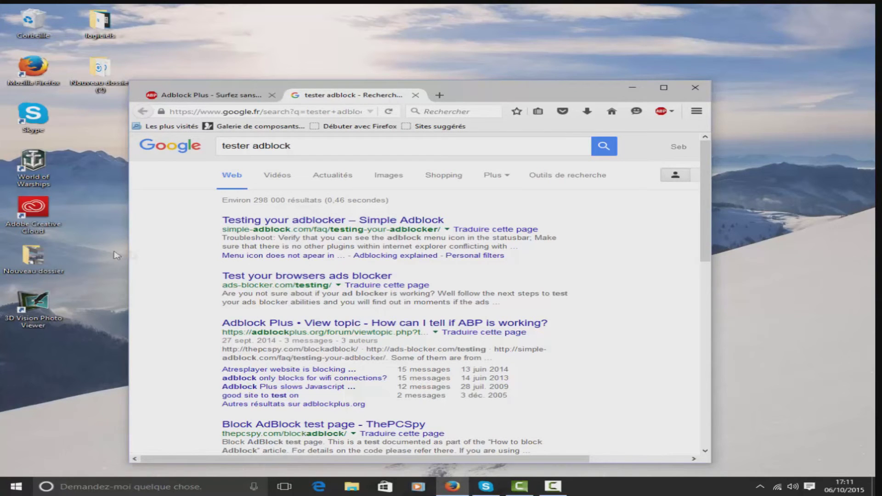
left_click(294, 224)
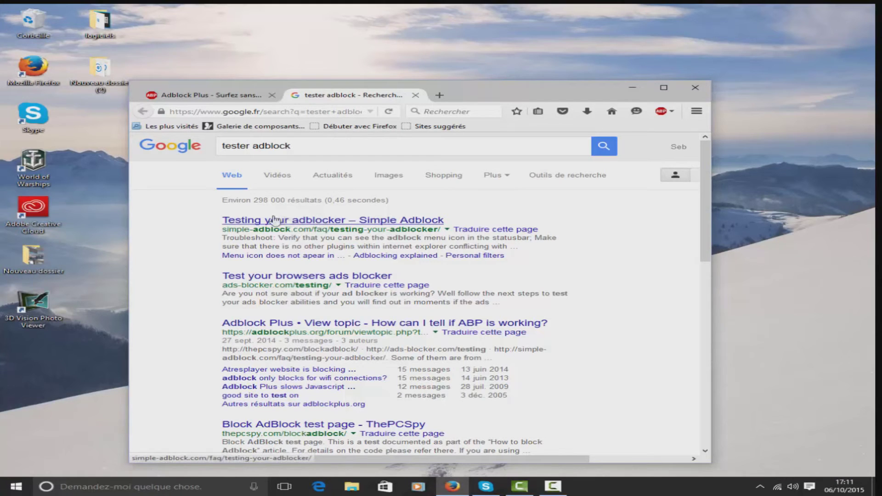
left_click(327, 226)
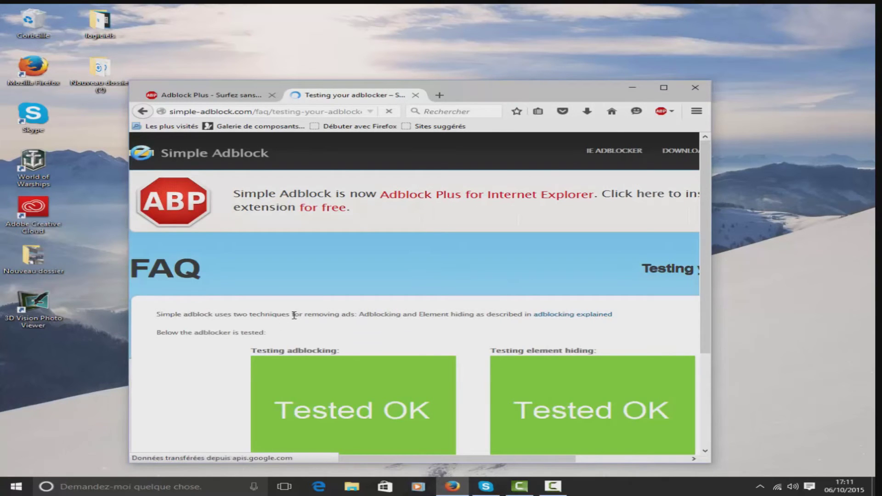
scroll(395, 267, "down", 3)
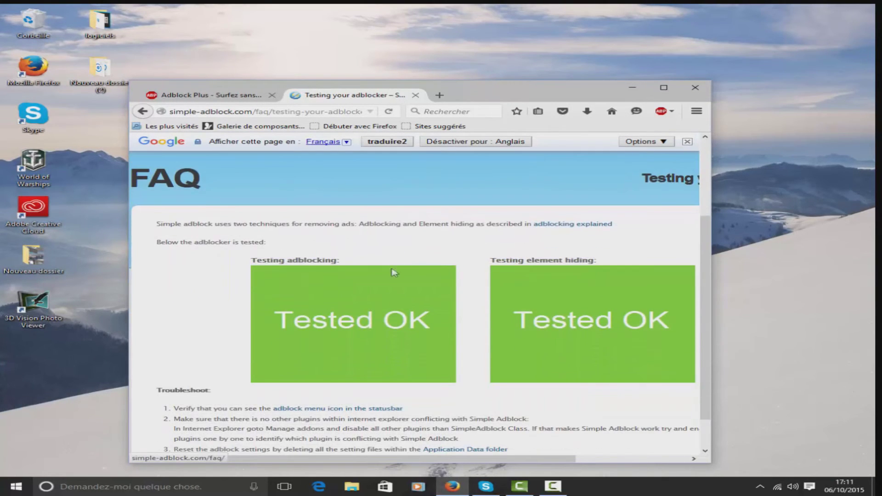
scroll(372, 326, "down", 2)
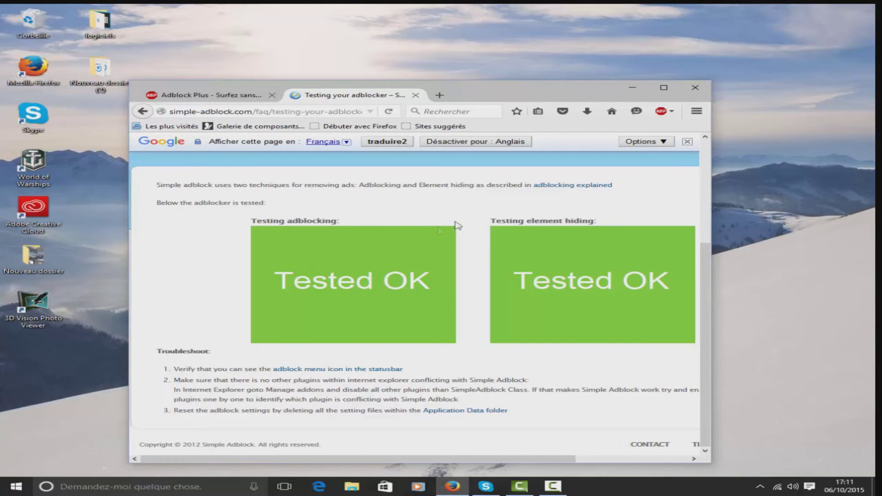
Disable Adblock Plus everywhere ('Désactiver partout') and reload the test page, showing Not working.
left_click(675, 114)
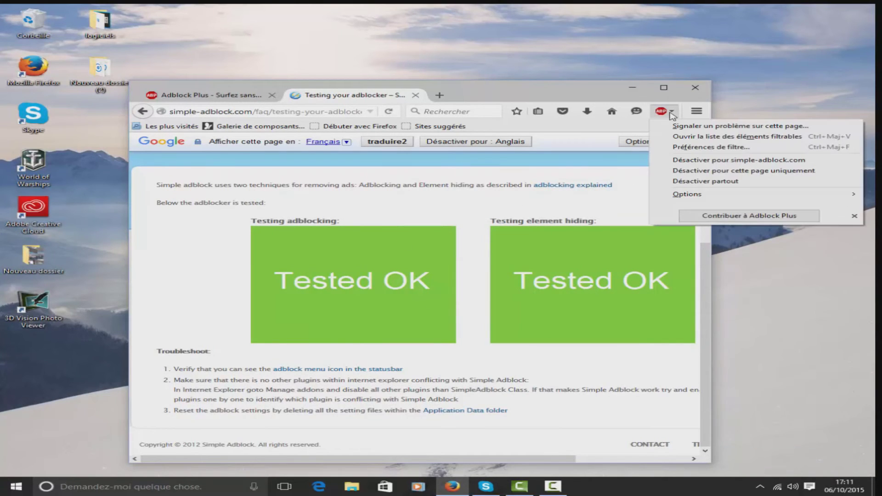
left_click(741, 190)
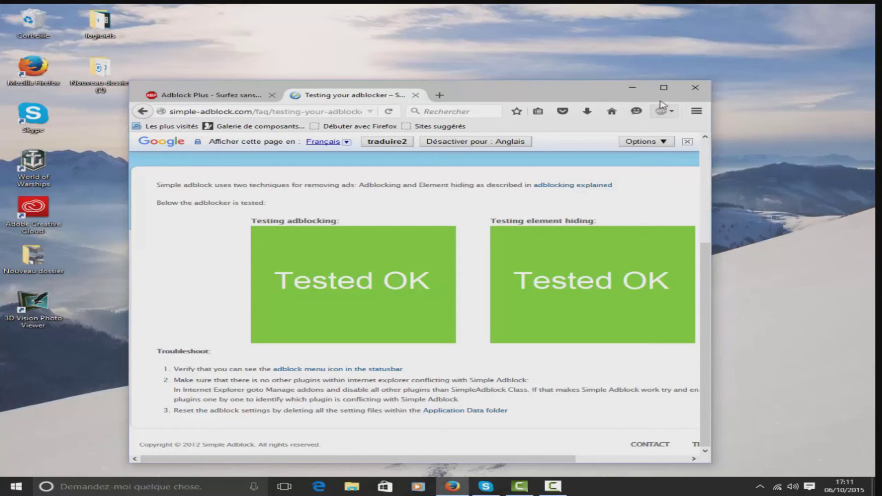
left_click(388, 111)
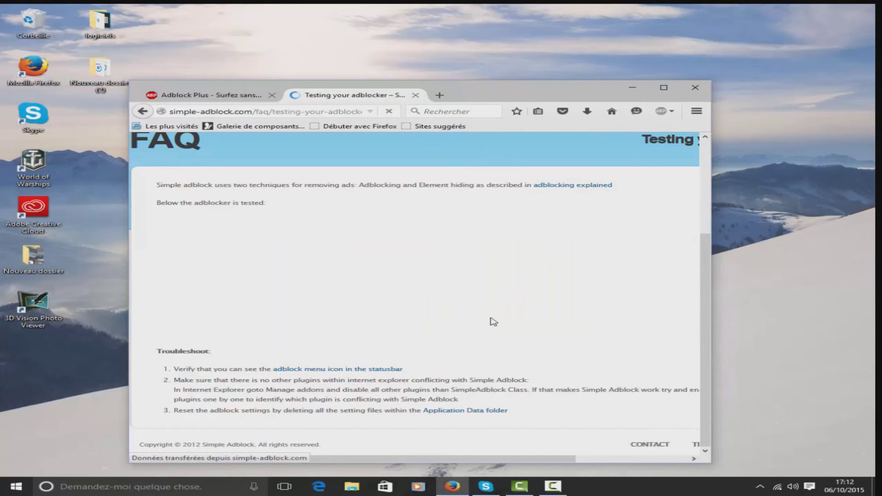
Re-enable Adblock Plus everywhere and reload, showing Tested OK for both checks.
left_click(661, 112)
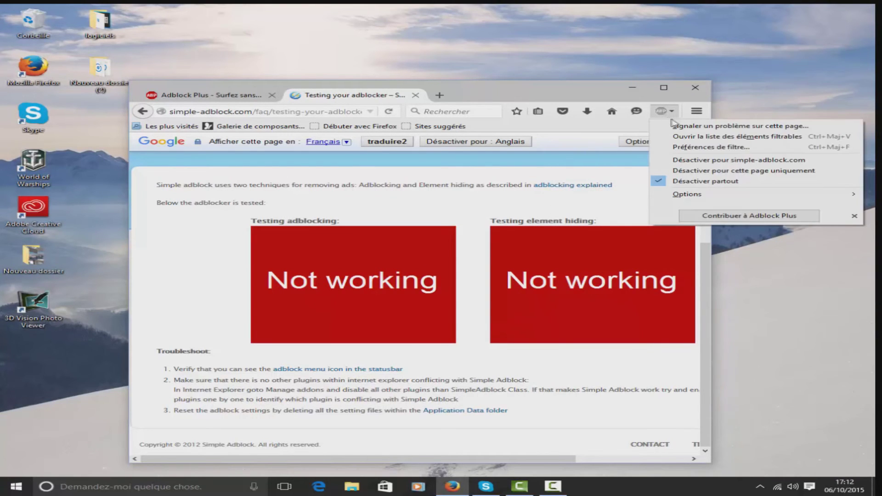
left_click(694, 182)
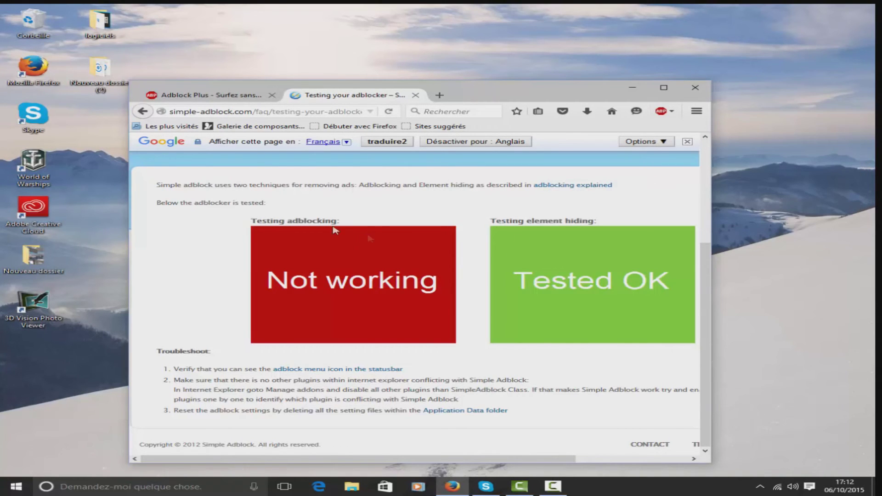
left_click(393, 113)
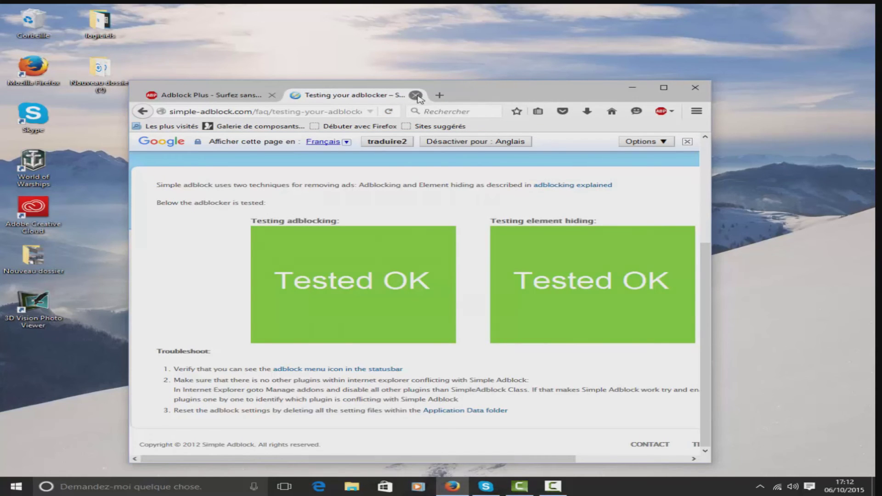
Close the adblocker test tab, then the Firefox window.
left_click(416, 96)
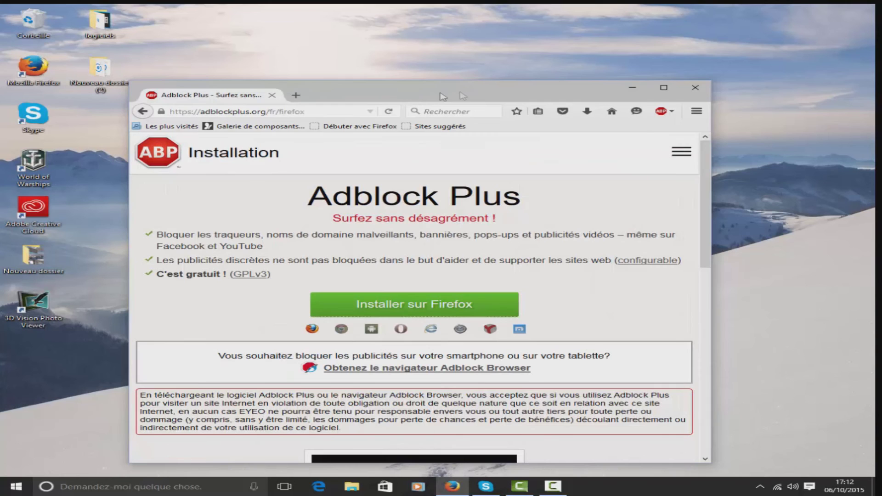
left_click(693, 94)
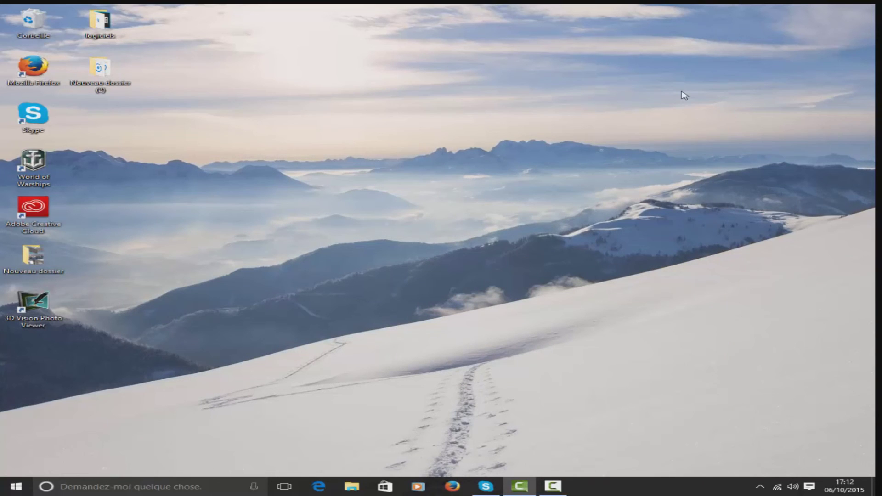